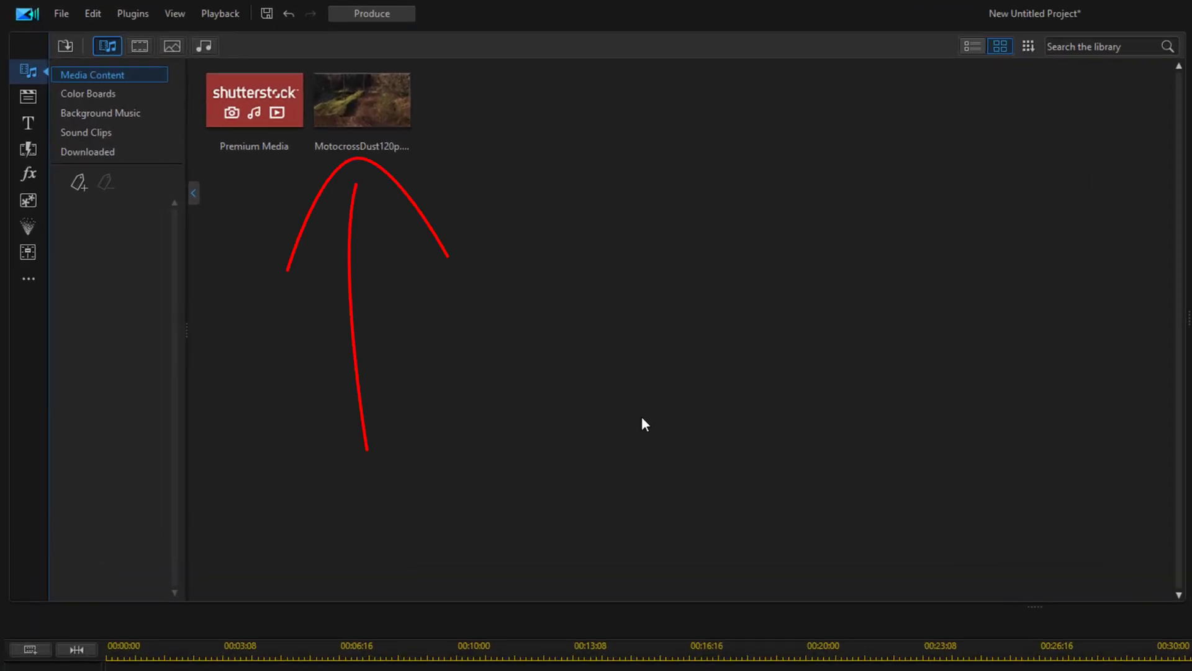
Step: Check the MotocrossDust clip's properties, then insert it on the first video track
right_click(342, 109)
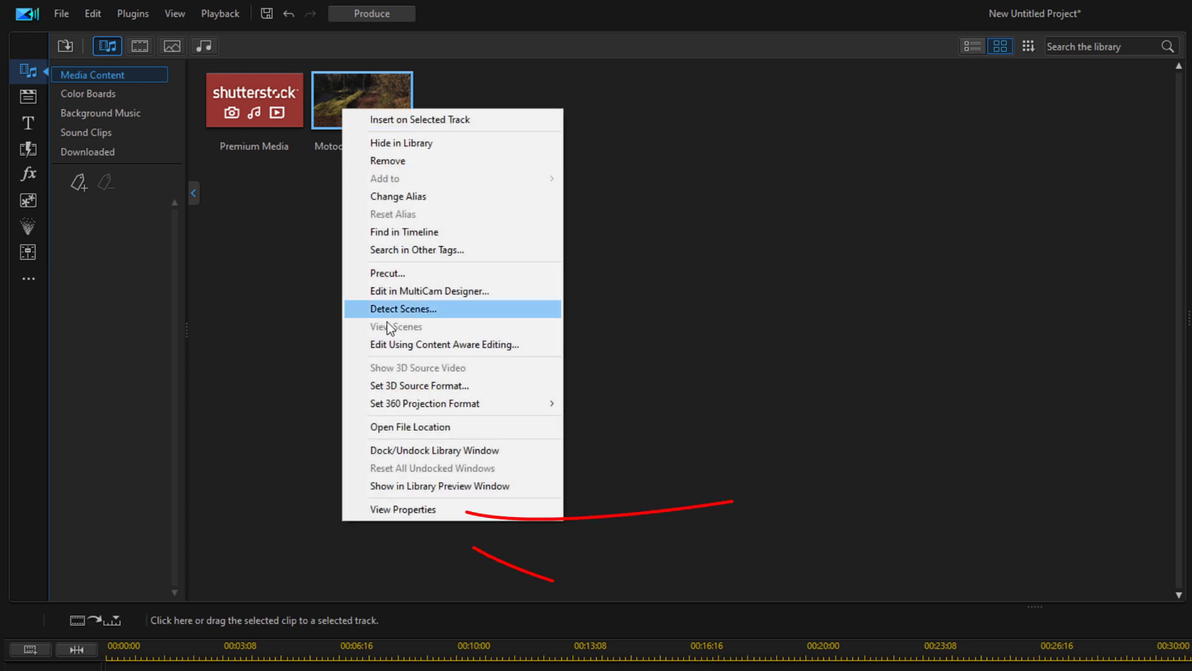
click(421, 509)
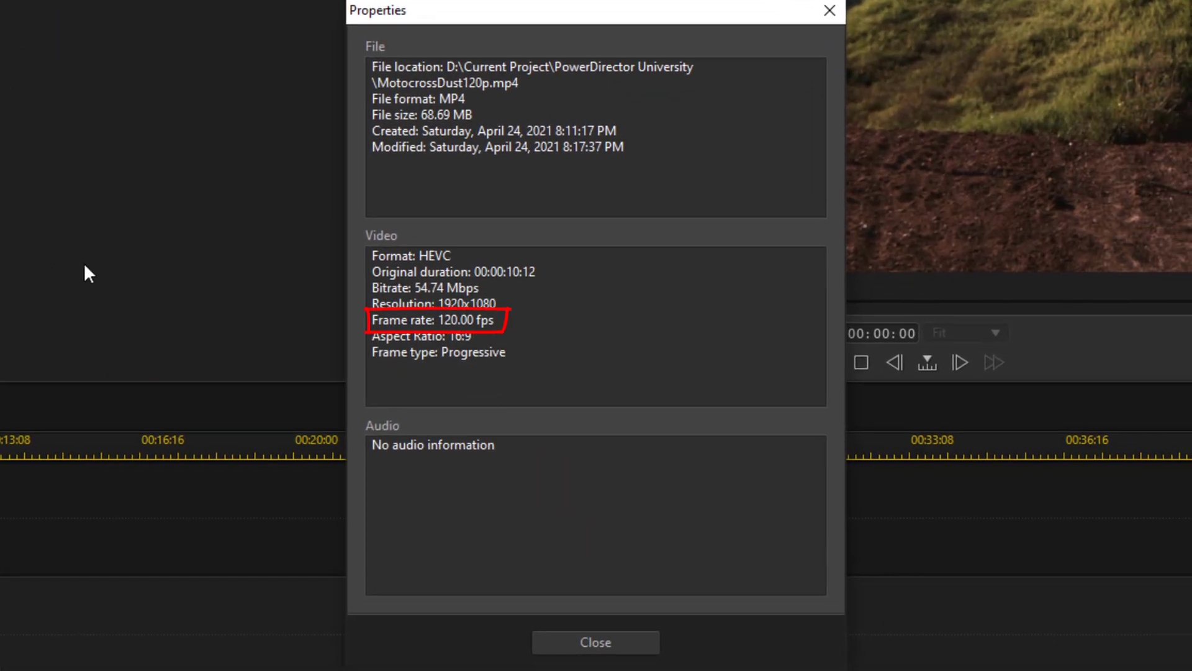
click(594, 649)
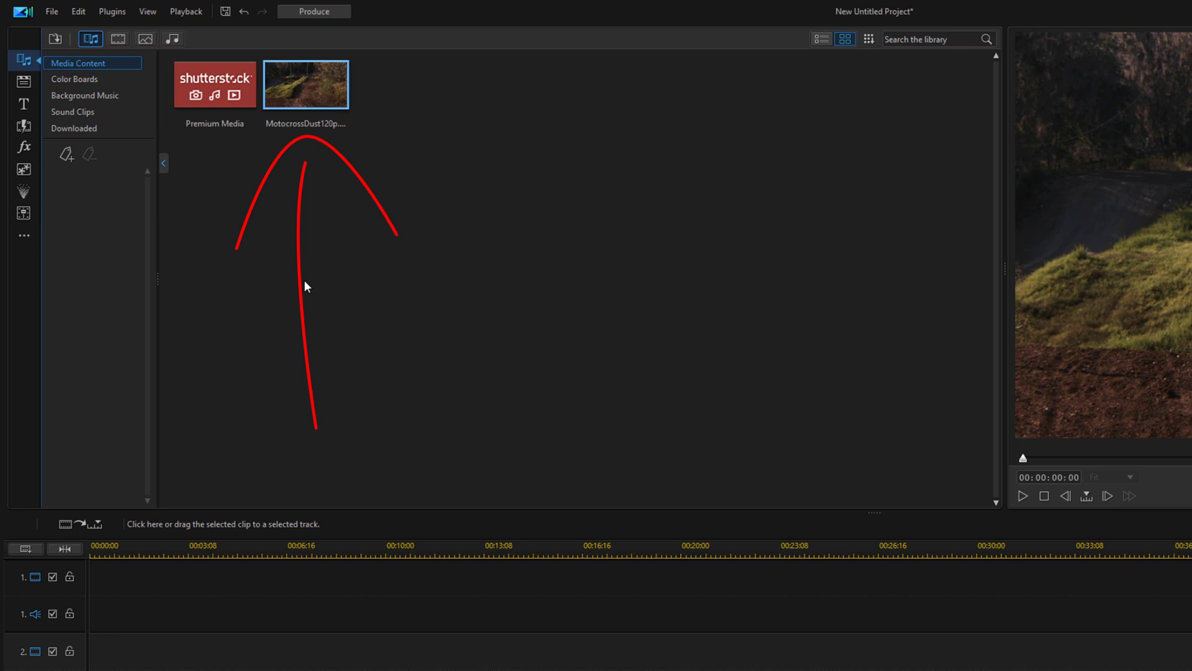
right_click(303, 86)
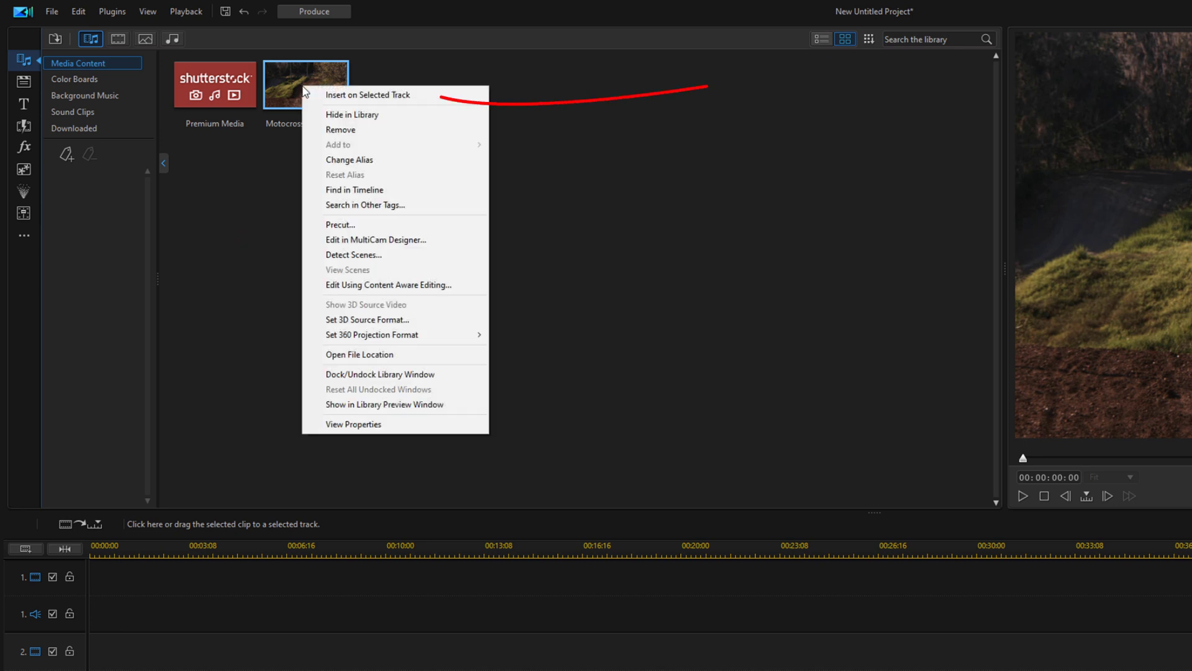
click(352, 97)
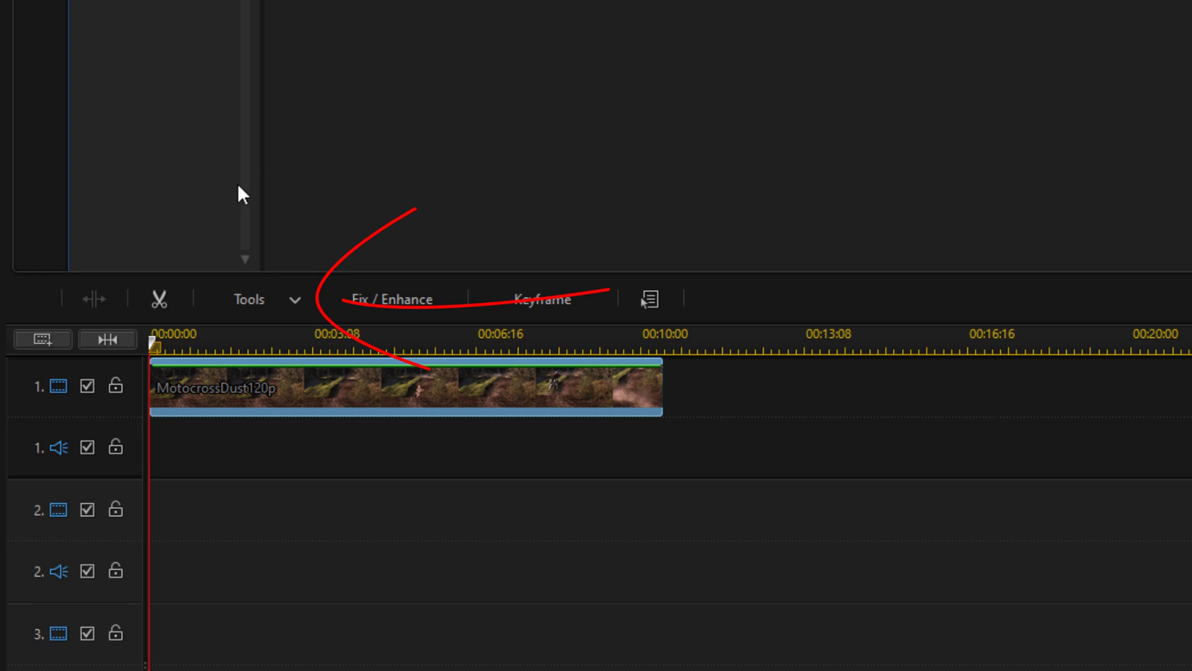
Step: Launch Action Camera Center for the motocross clip from the Tools menu
click(295, 305)
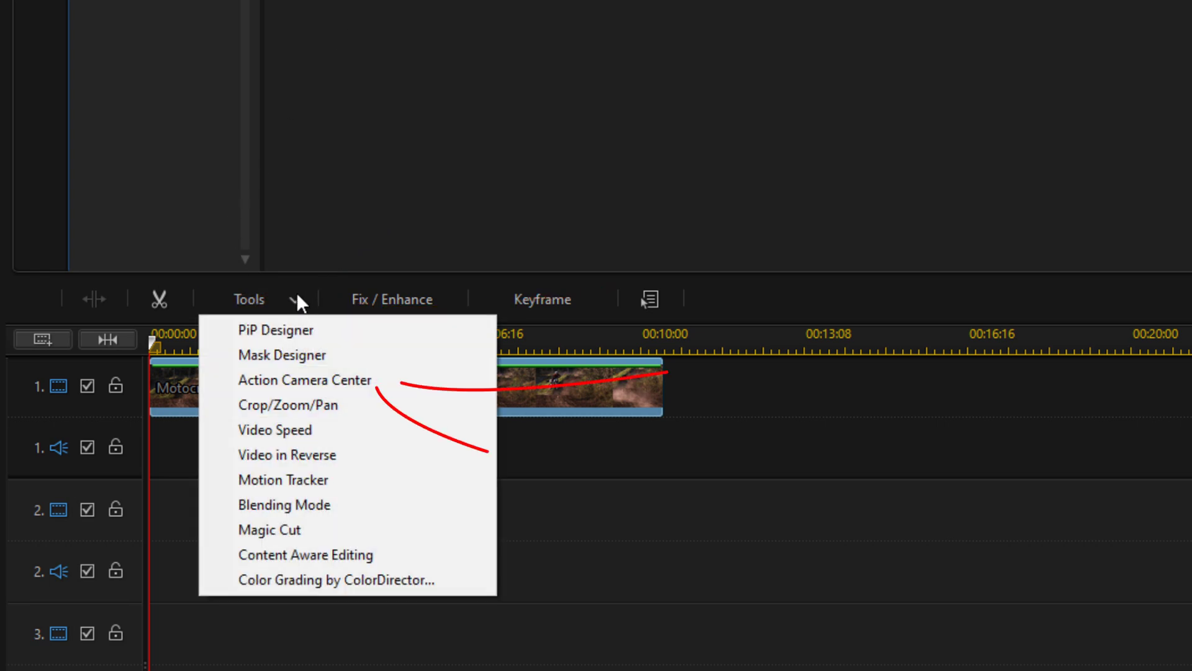
click(297, 383)
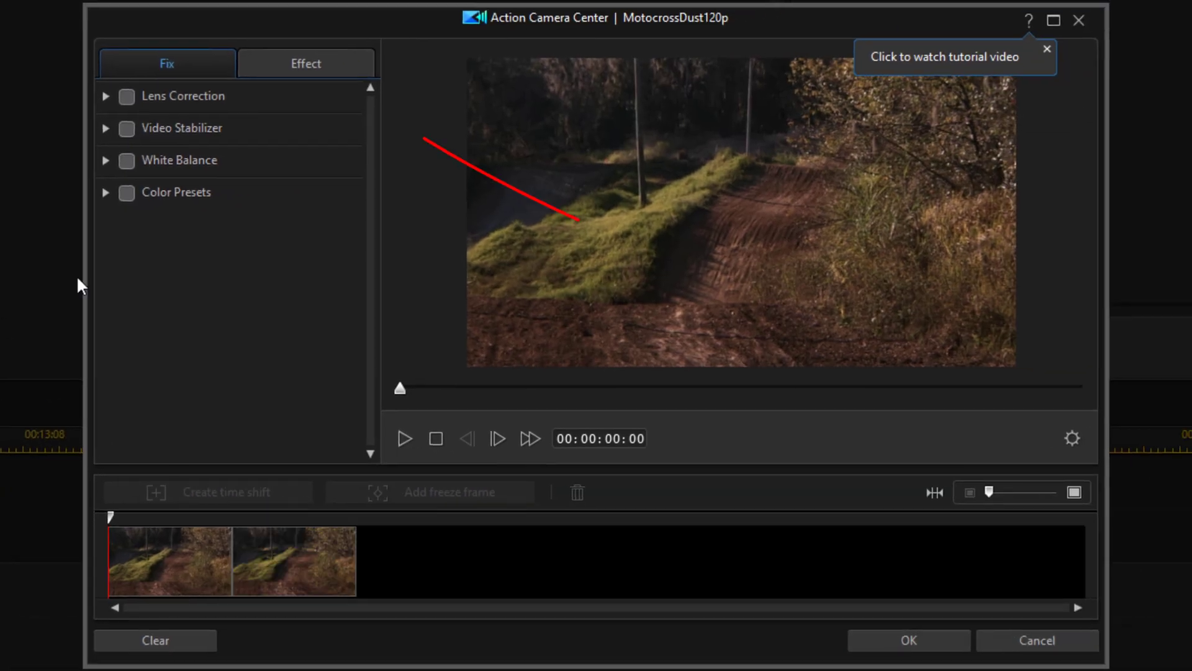
Step: Create a Time Shift section in the Effect tab and expand its Speed options
click(304, 68)
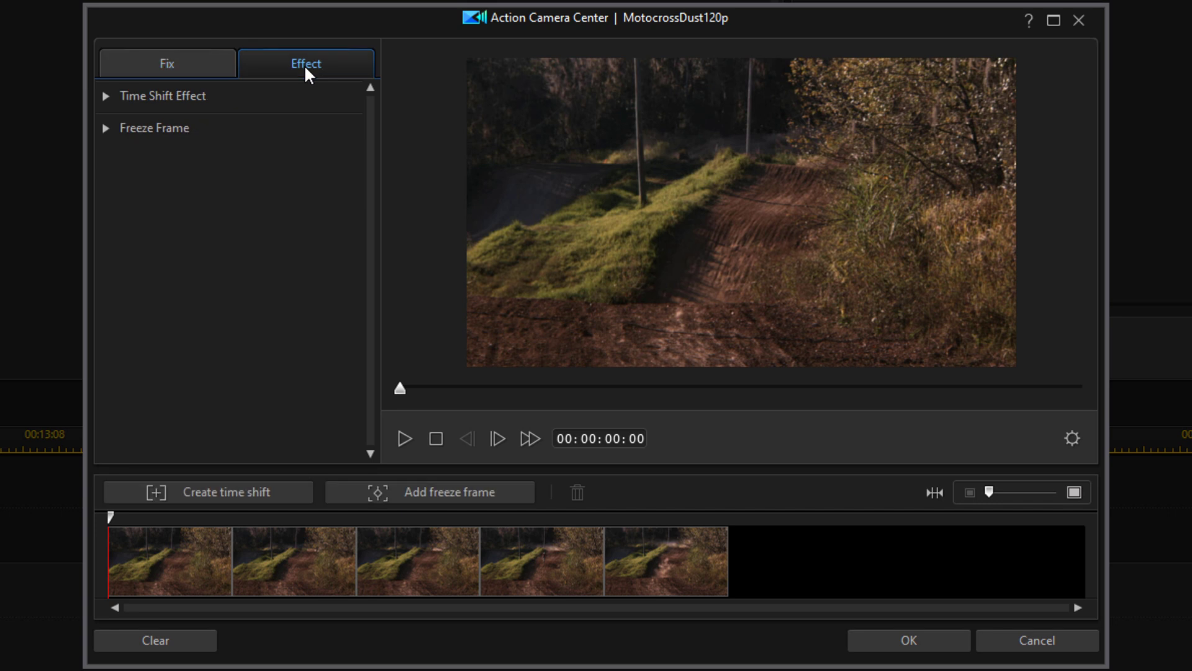
click(105, 103)
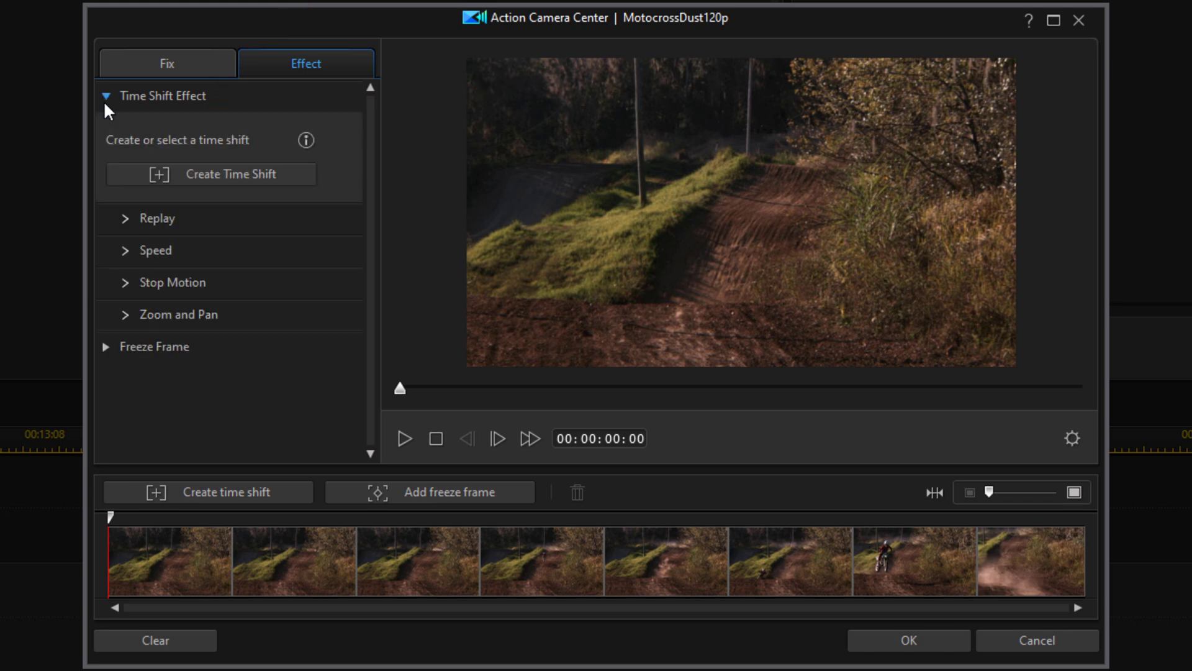
click(215, 178)
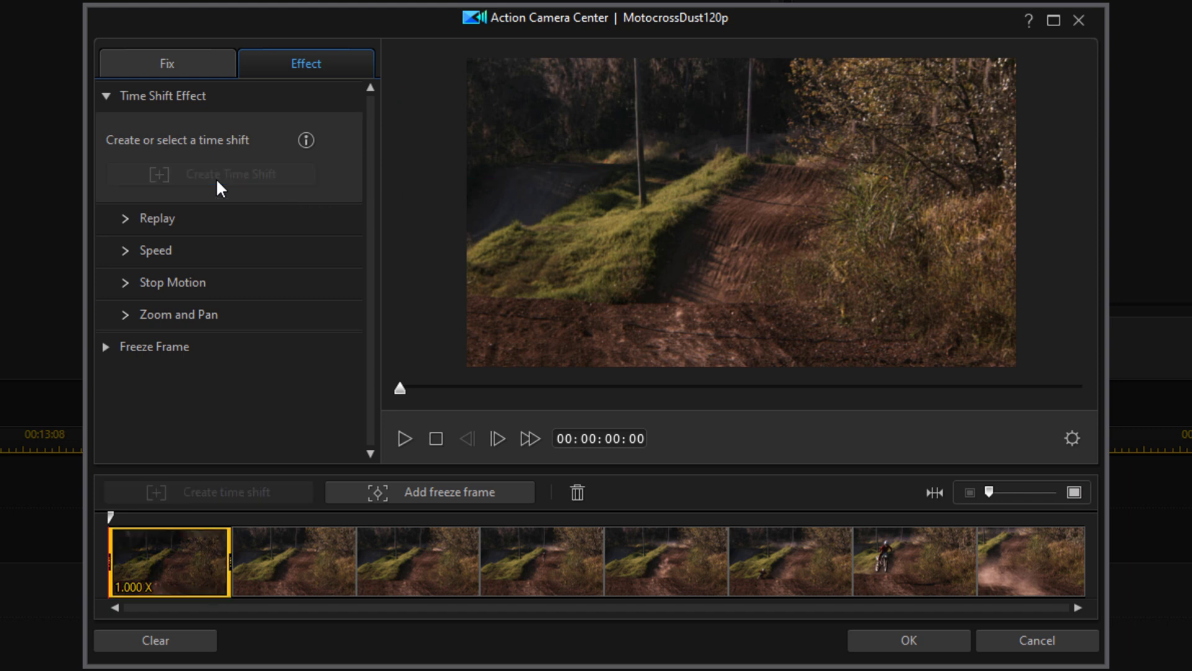
click(124, 252)
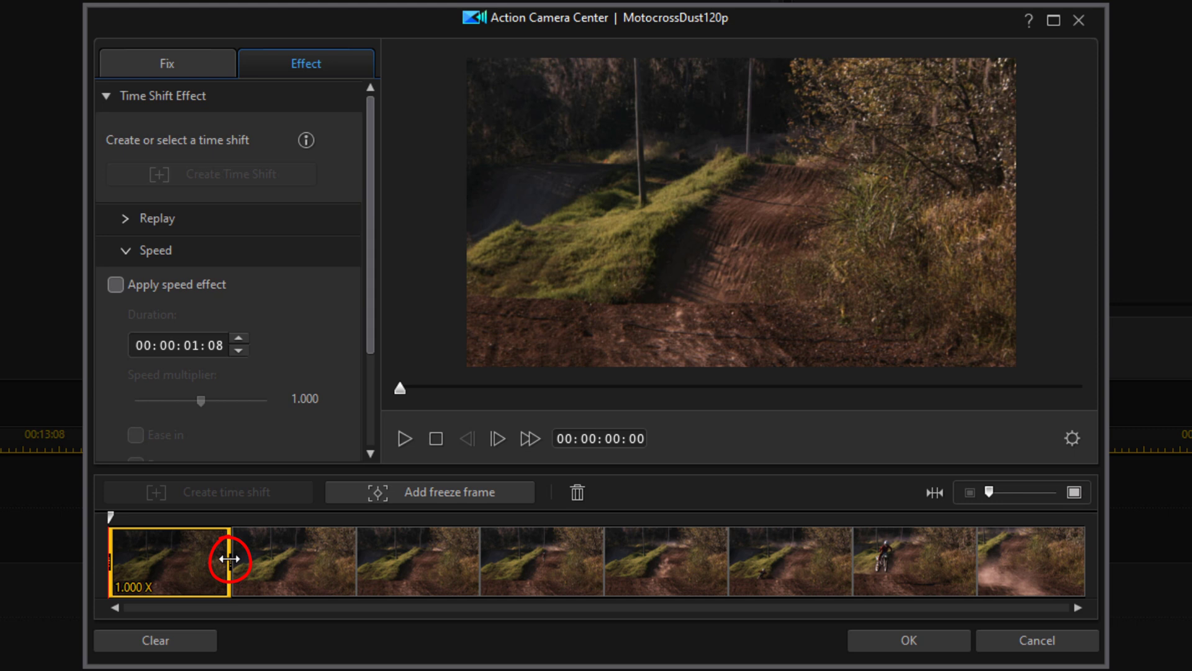
Step: Extend the time-shift section's end up to the rider, then trim its start inward
click(229, 558)
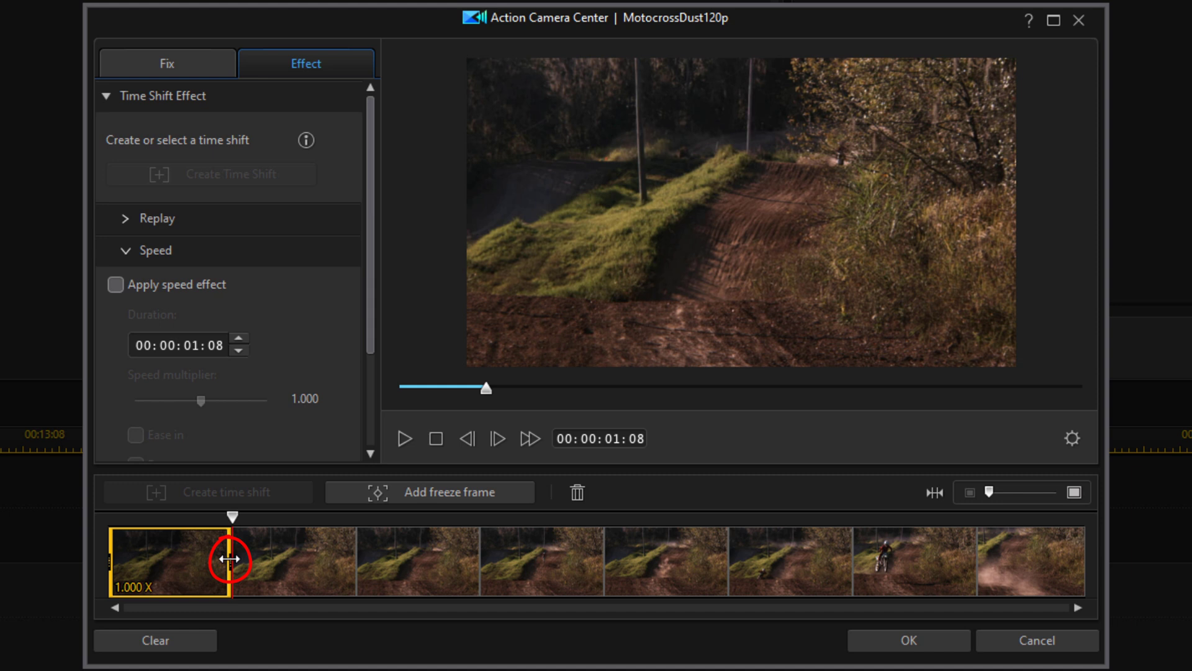
drag(229, 558, 868, 572)
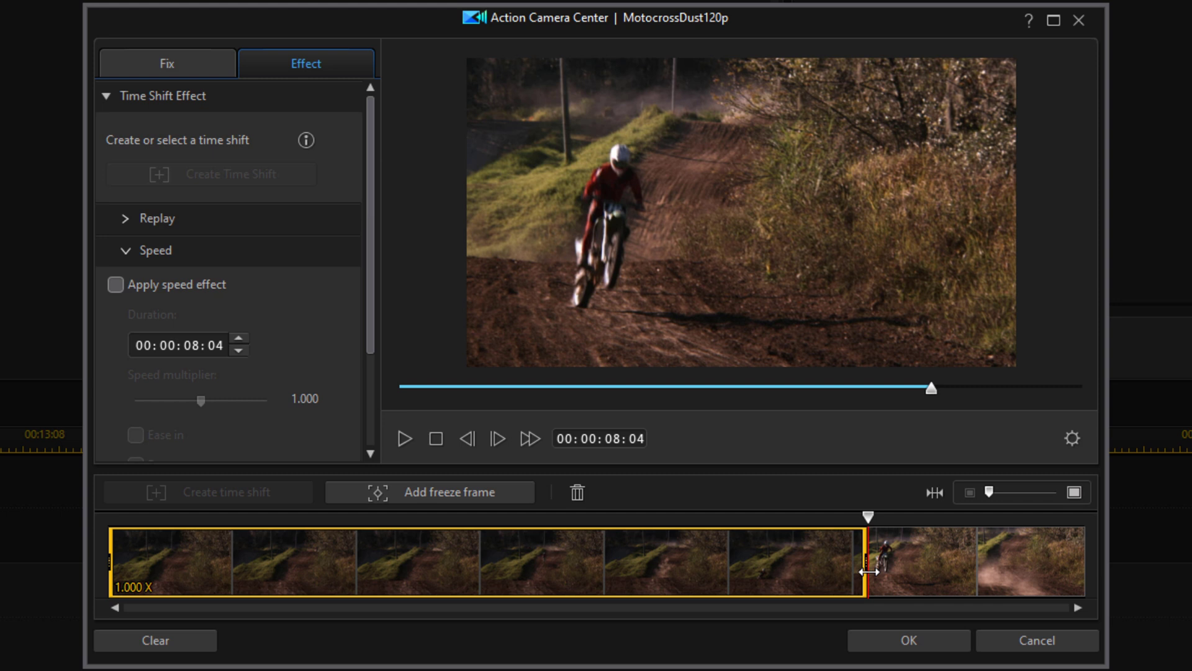
click(108, 563)
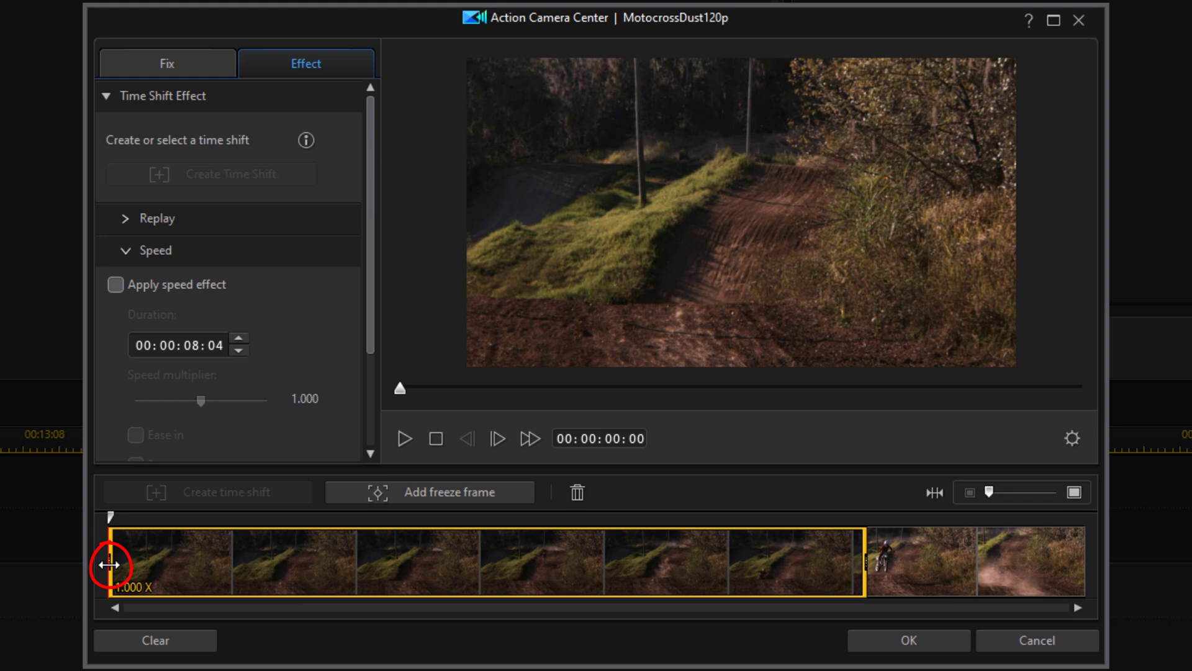
drag(109, 563, 697, 593)
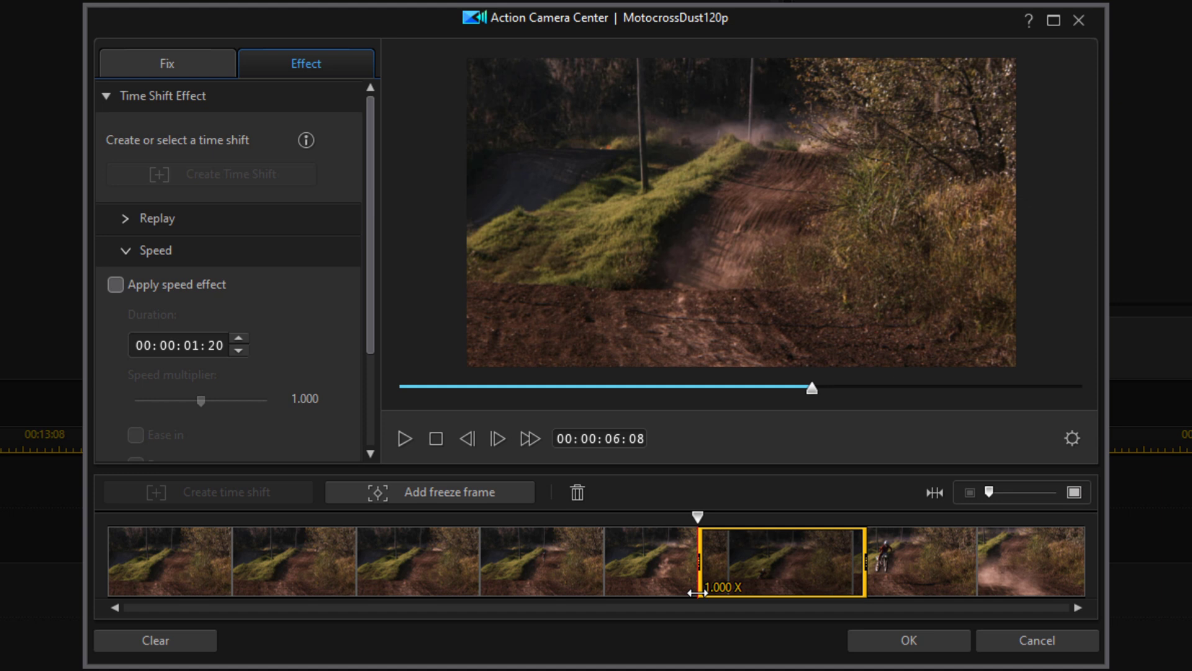
Step: Enable Apply speed effect and set the speed multiplier to 0.300x
click(115, 284)
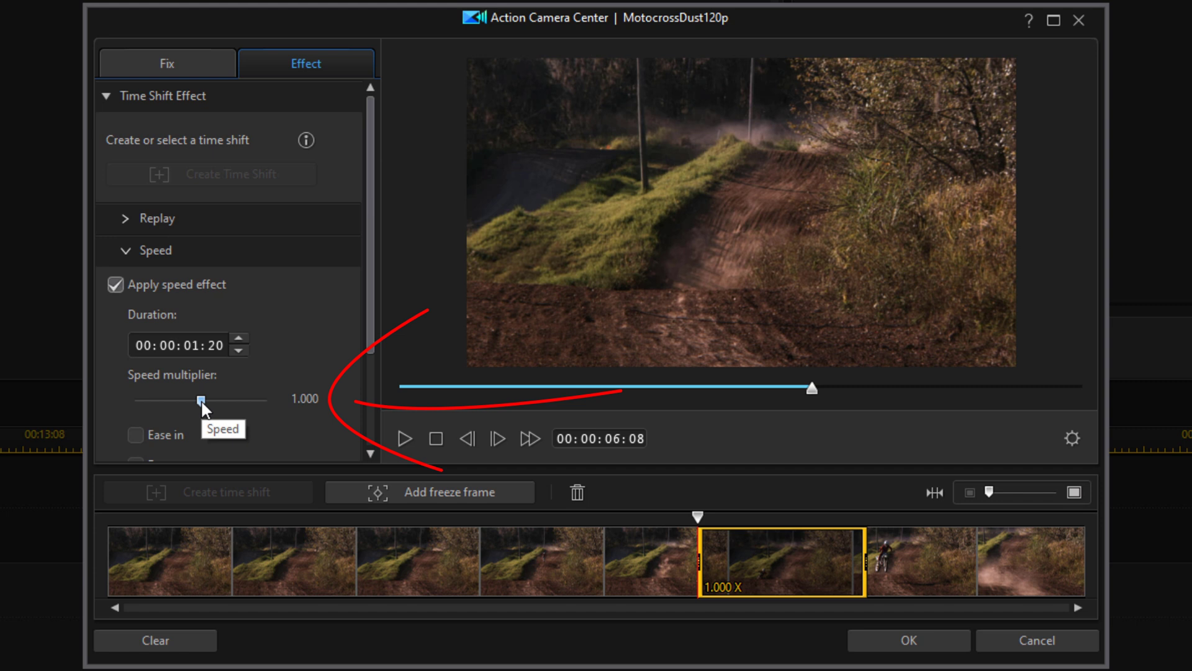
drag(200, 400, 151, 416)
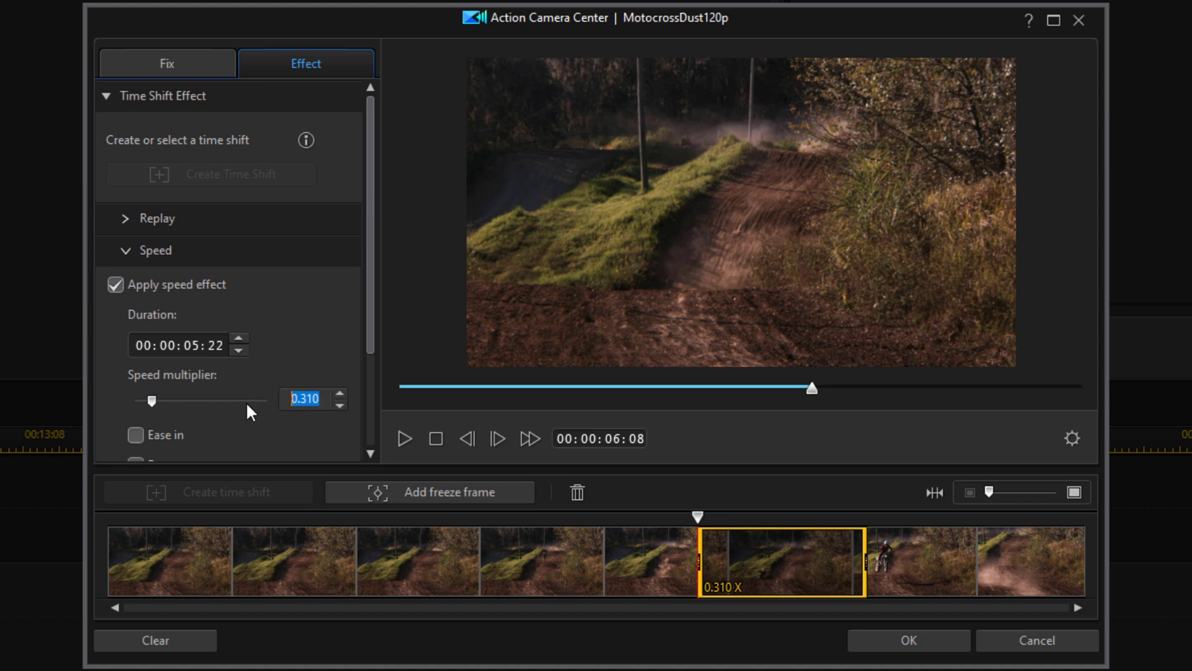
text(0.3)
key(Return)
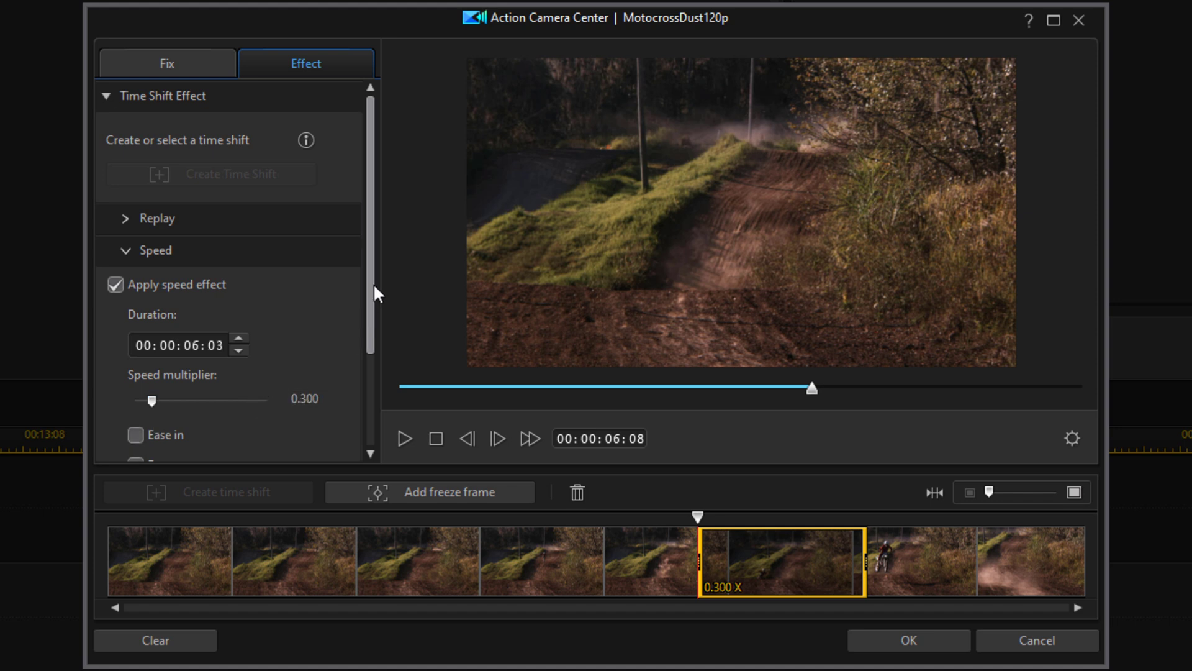
drag(375, 287, 382, 393)
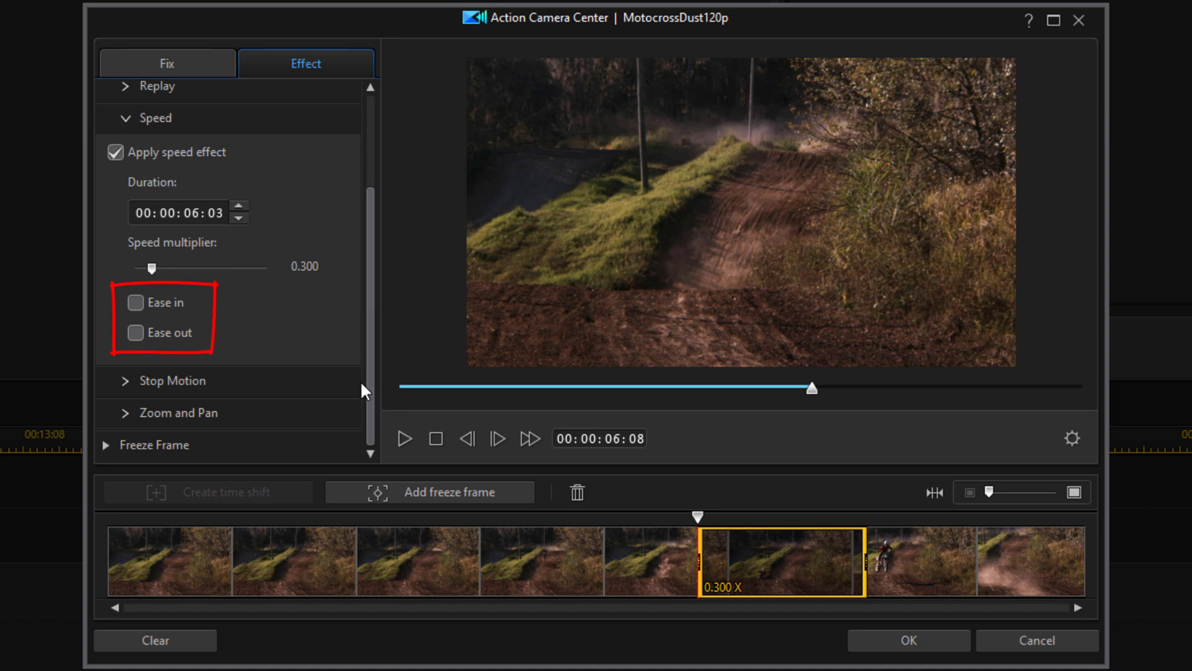
Step: Turn on both Ease in and Ease out for the 0.300x slowdown
click(135, 302)
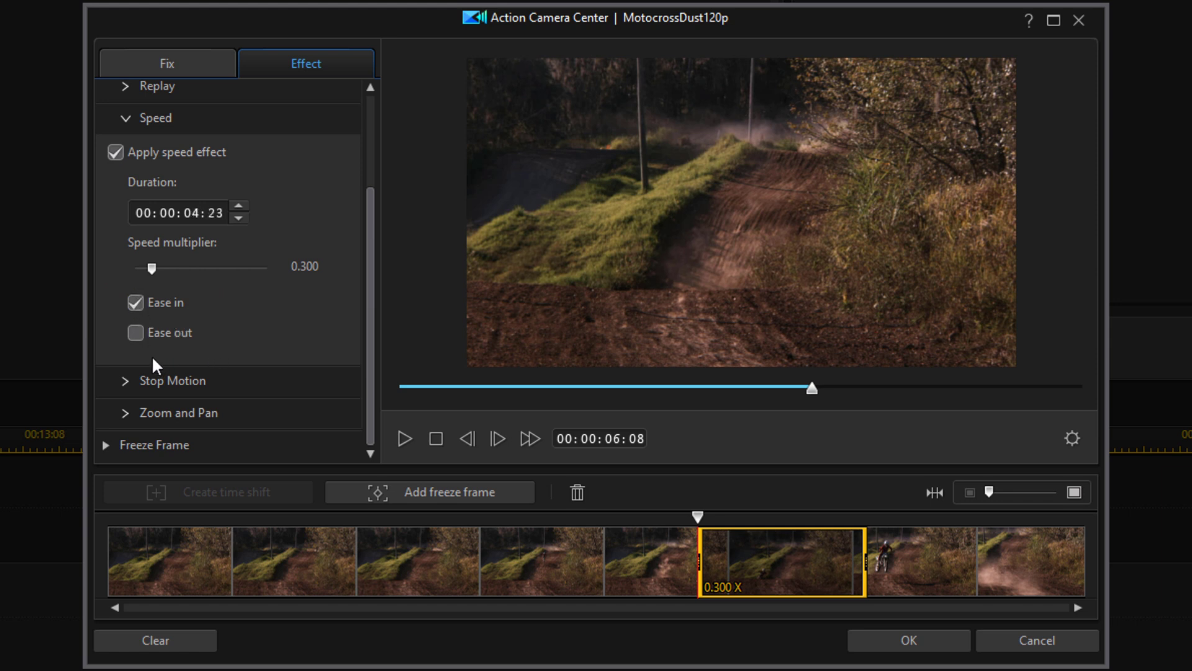
click(135, 335)
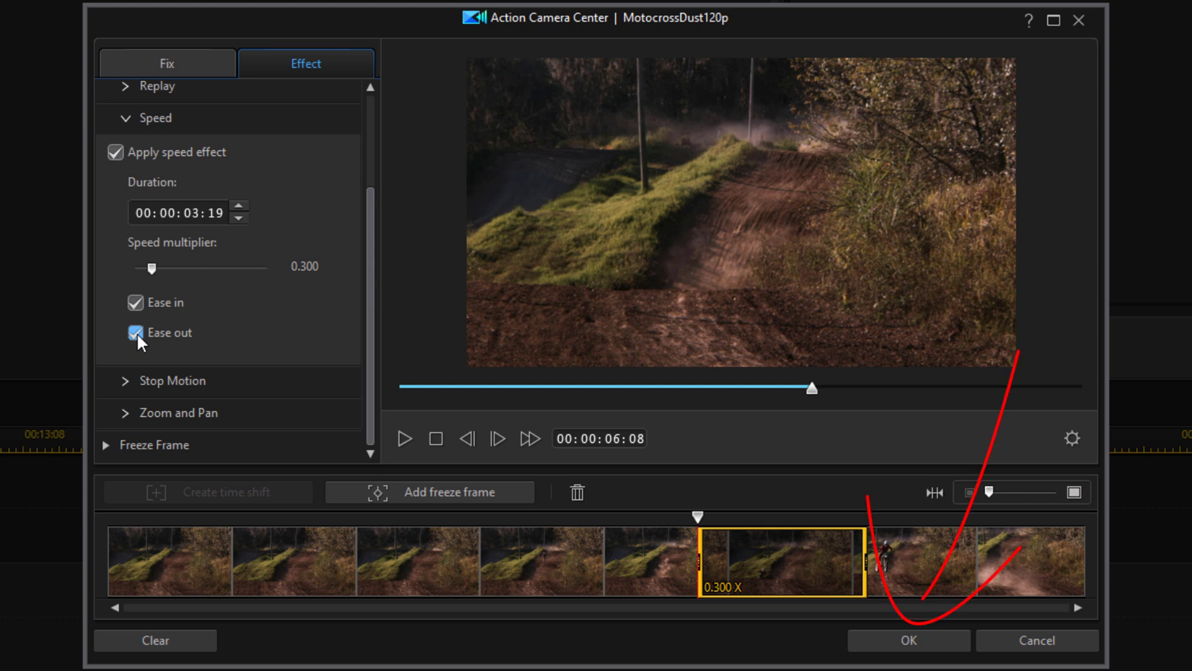
Step: Accept the Action Camera Center changes with OK and play the edited clip
click(912, 636)
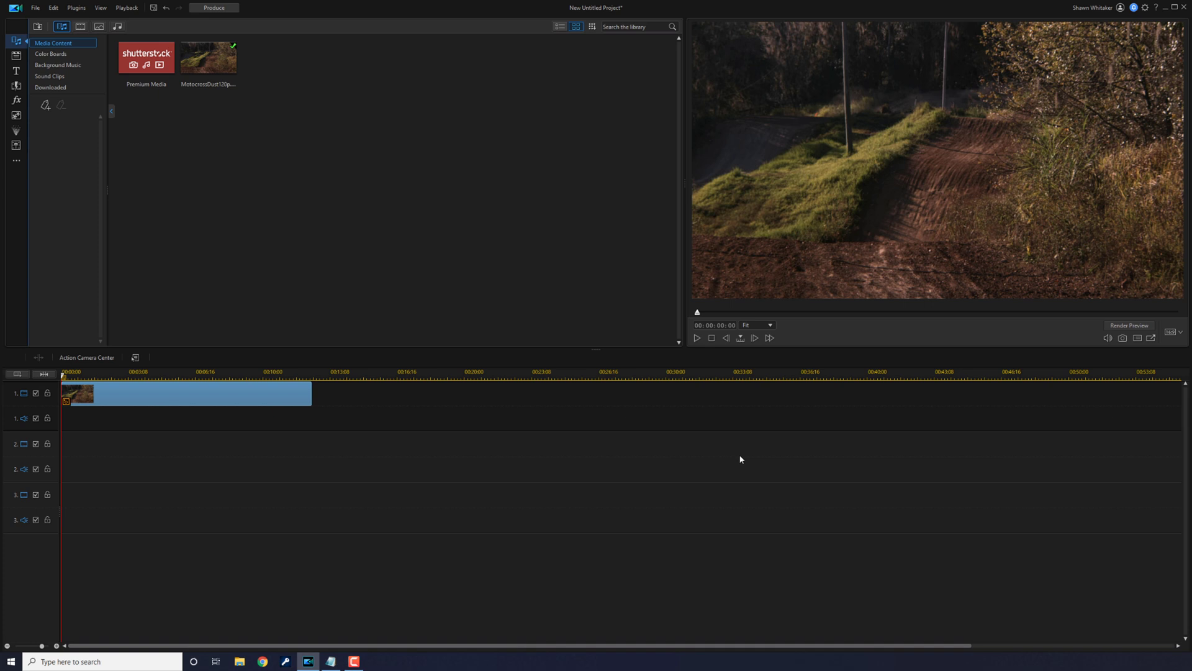
click(697, 339)
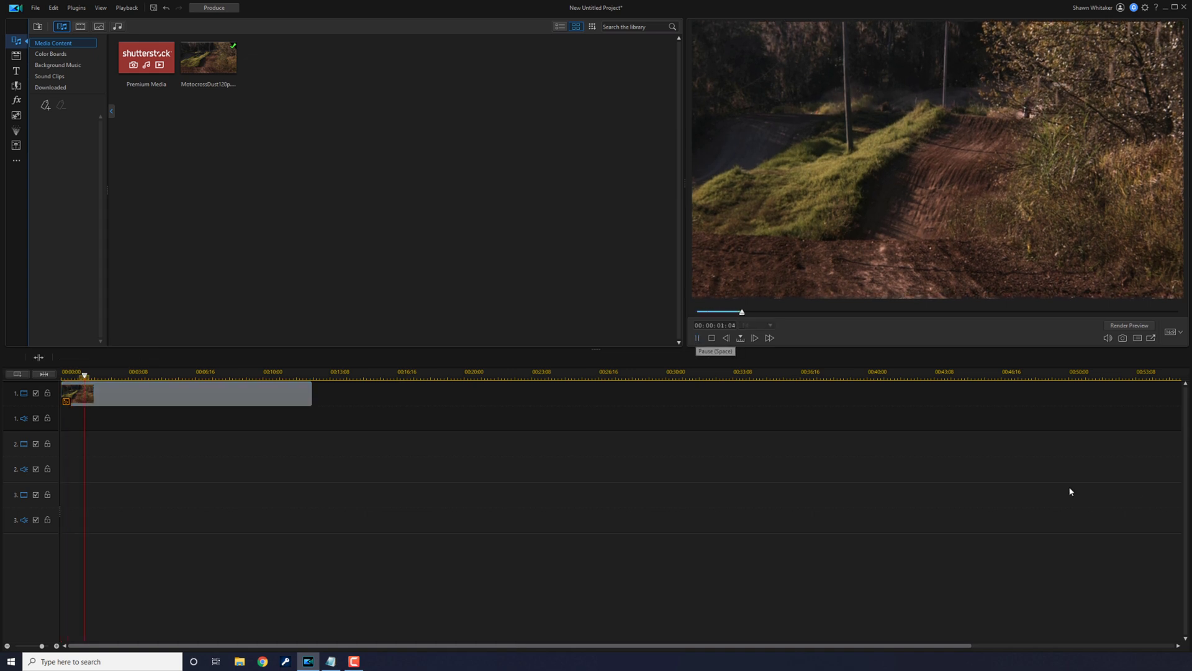